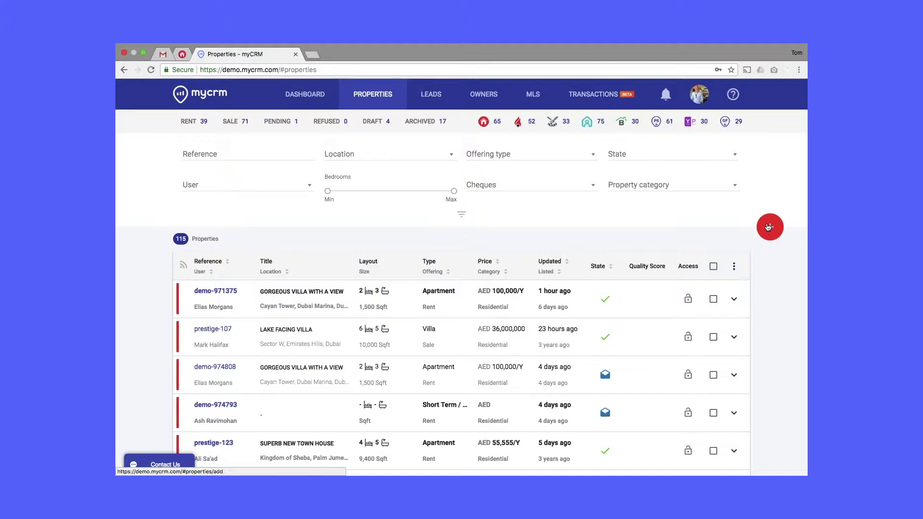
# Start a new property listing and set its offering type to Sale
pyautogui.click(768, 227)
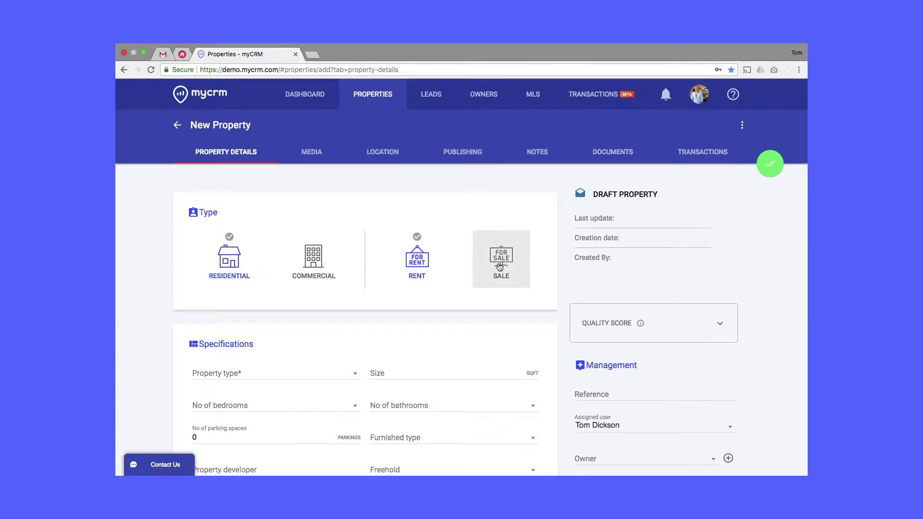
pyautogui.click(515, 262)
# Look through the Specifications fields, then switch Price on application on and back off under Pricing
pyautogui.scroll(-3, 352, 339)
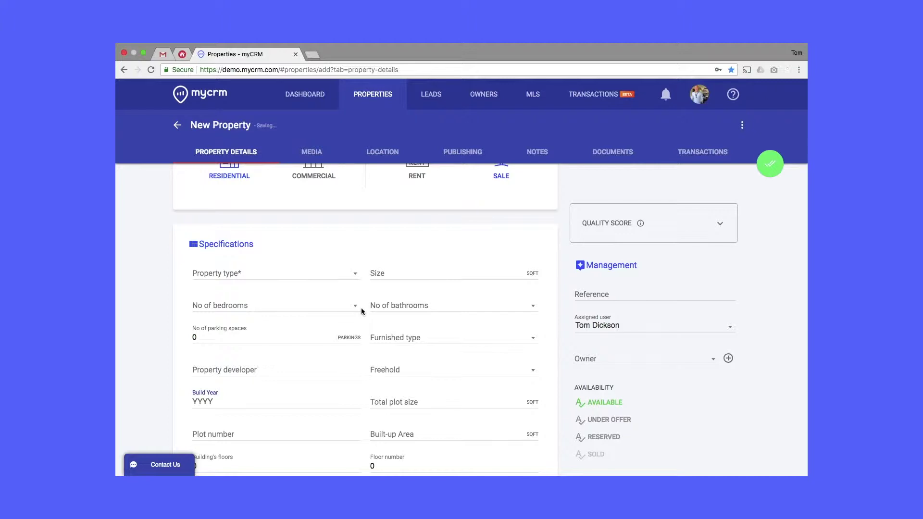
pyautogui.scroll(-3, 362, 310)
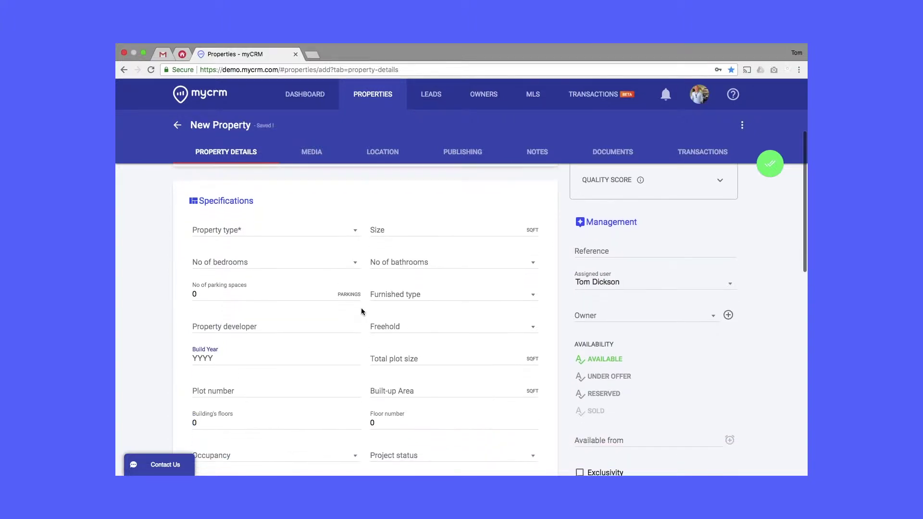
pyautogui.scroll(-3, 361, 310)
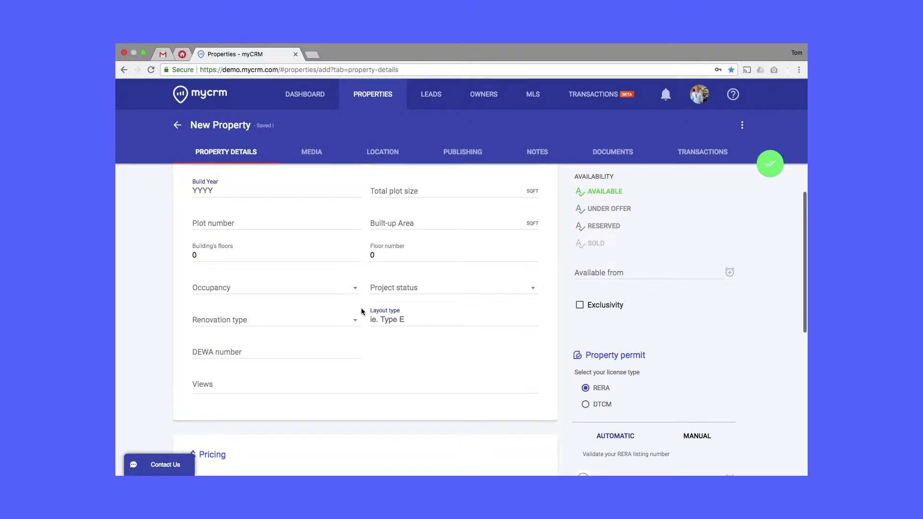
pyautogui.scroll(-1, 362, 310)
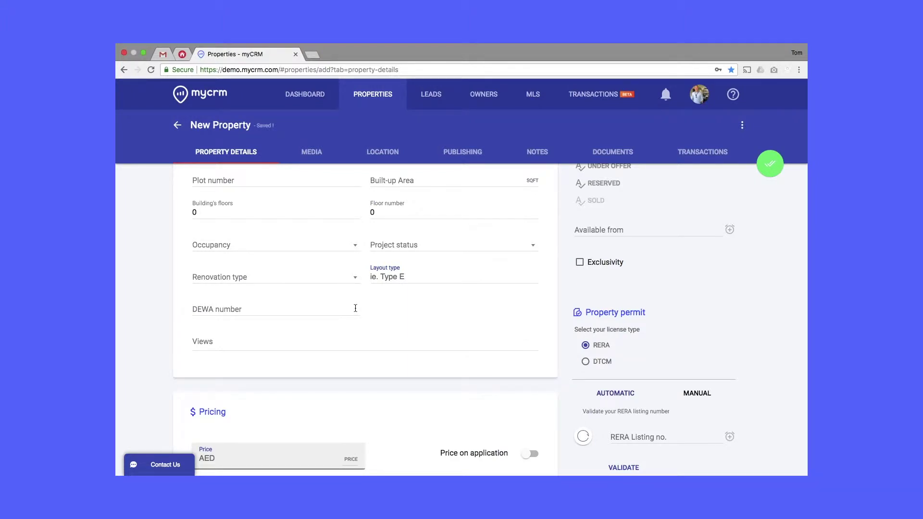
pyautogui.scroll(-1, 355, 308)
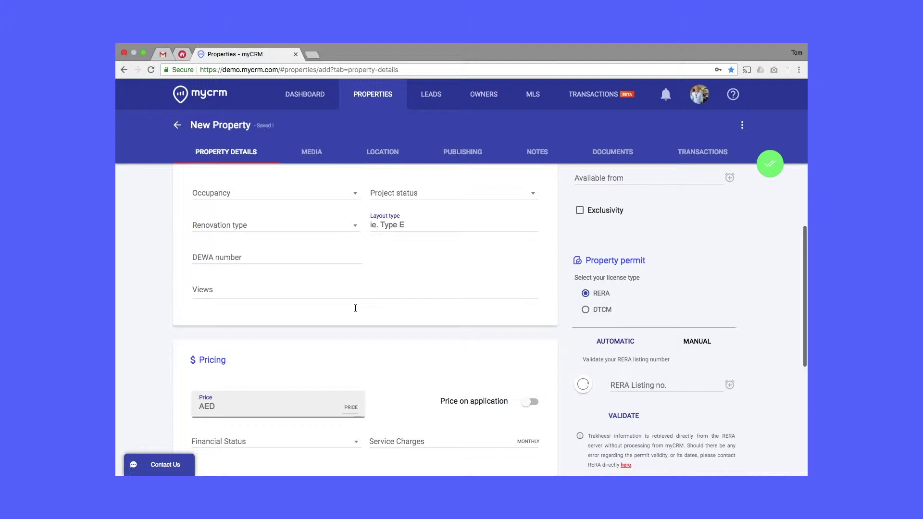
pyautogui.scroll(-2, 355, 309)
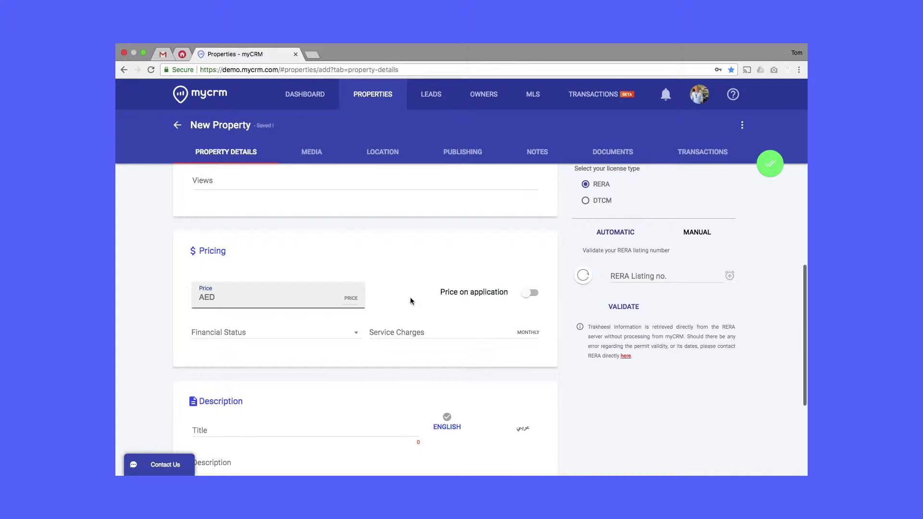
pyautogui.click(531, 294)
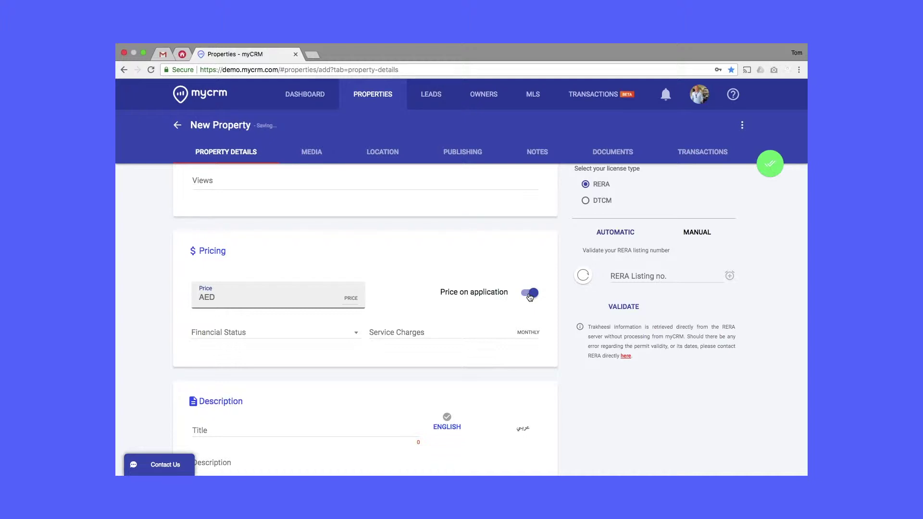
pyautogui.click(531, 293)
# Enter "Stunning 2B Penthouse with Full Sea View" as the English title of the listing
pyautogui.scroll(-2, 408, 327)
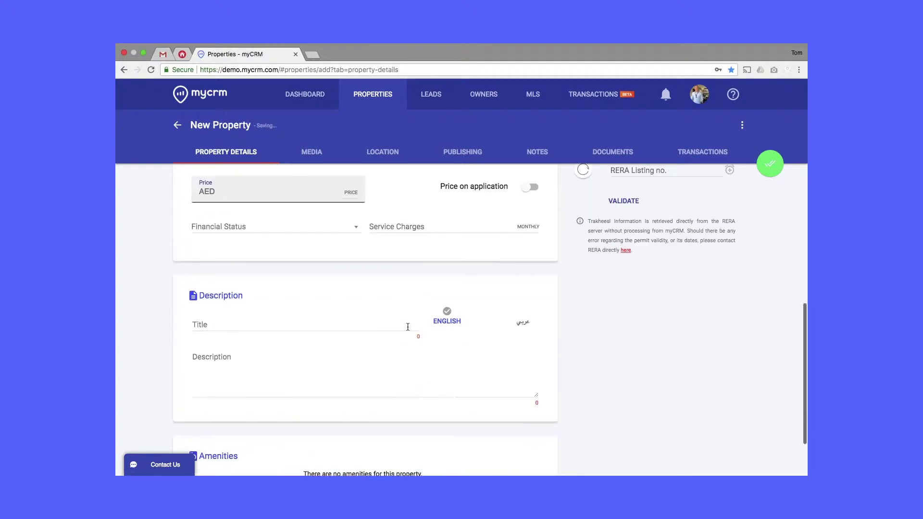
pyautogui.click(384, 322)
pyautogui.write('Stunn')
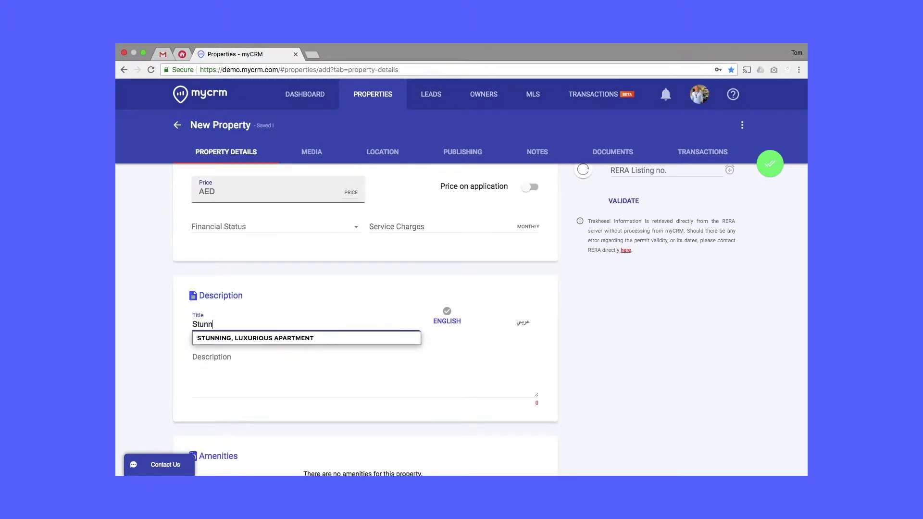
pyautogui.write('ing 2B Pent')
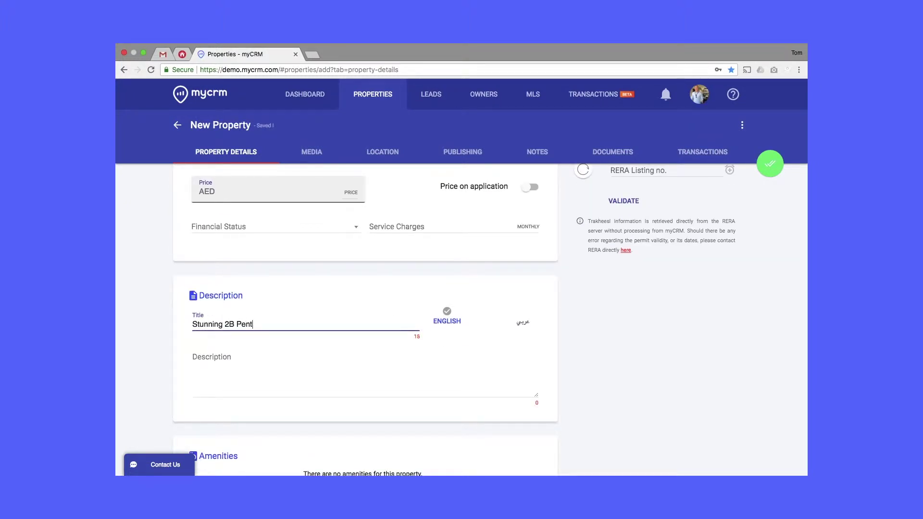
pyautogui.write('house with Full Sea View')
# Paste the copied Marina Promenade text as the English description and bring up the Arabic version
pyautogui.click(339, 370)
pyautogui.press('super+v')
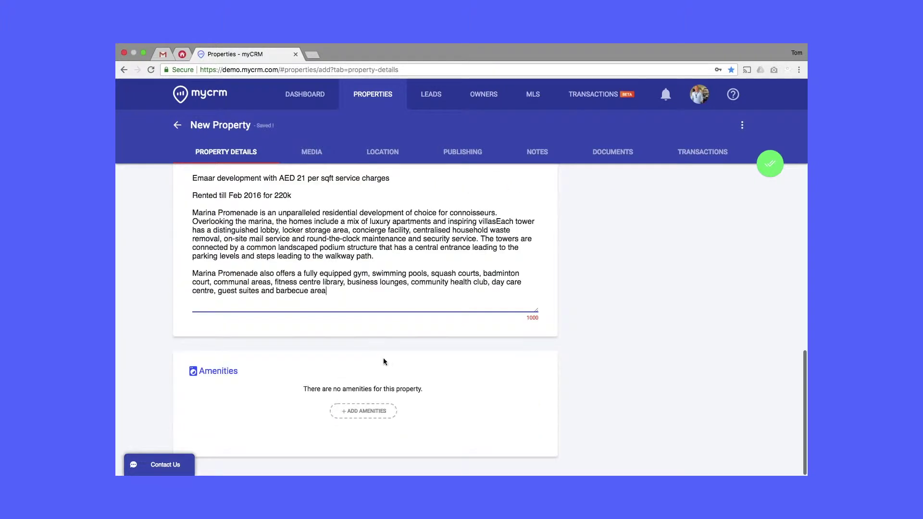
pyautogui.scroll(3, 532, 322)
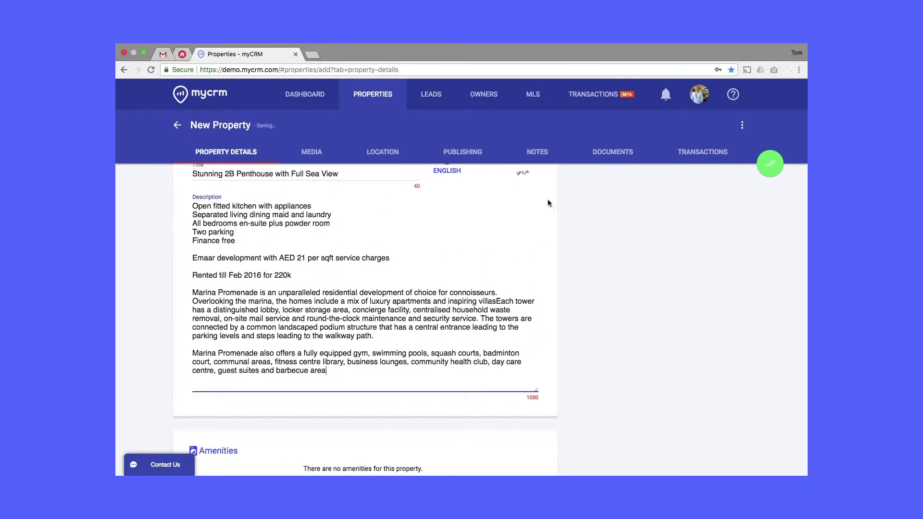
pyautogui.click(523, 172)
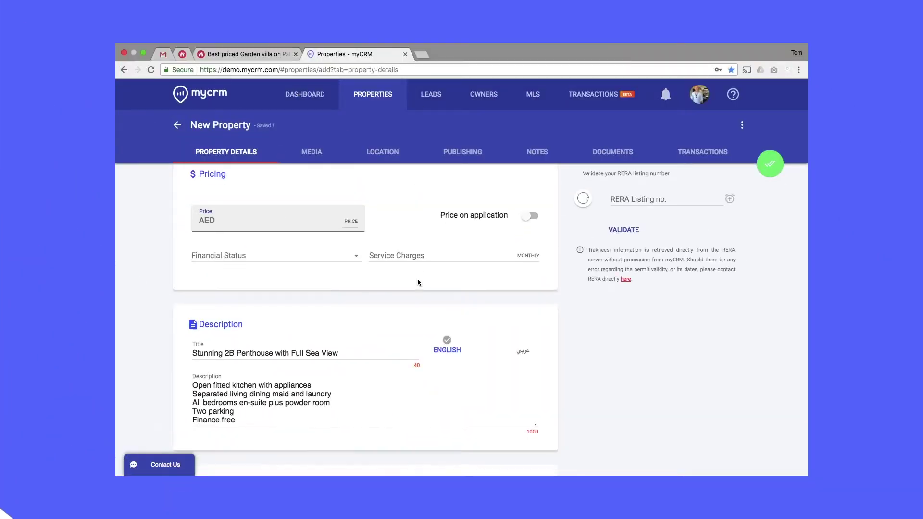
# Add and save the amenities Carpets, Covered Parking, Garden View, Kitchen Appliances, Pets Allowed, Security, Storage Room and Shared Gym
pyautogui.scroll(-4, 395, 317)
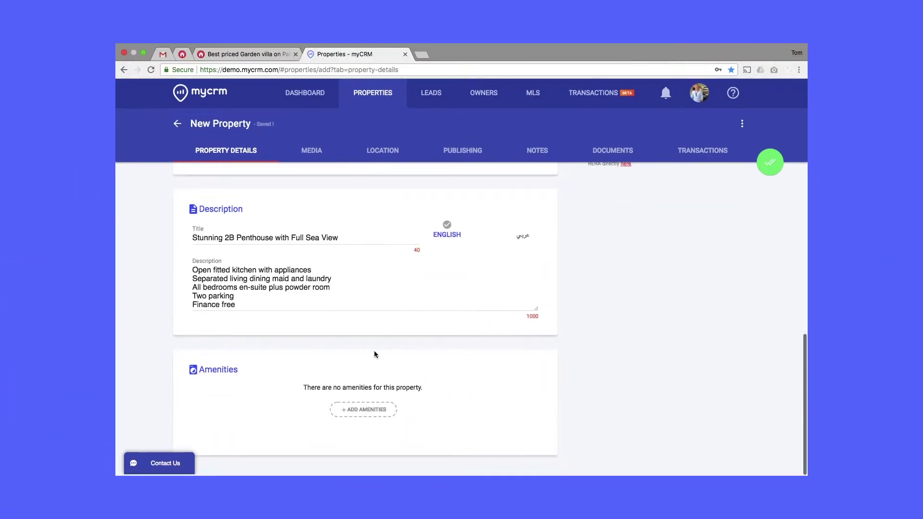
pyautogui.click(367, 411)
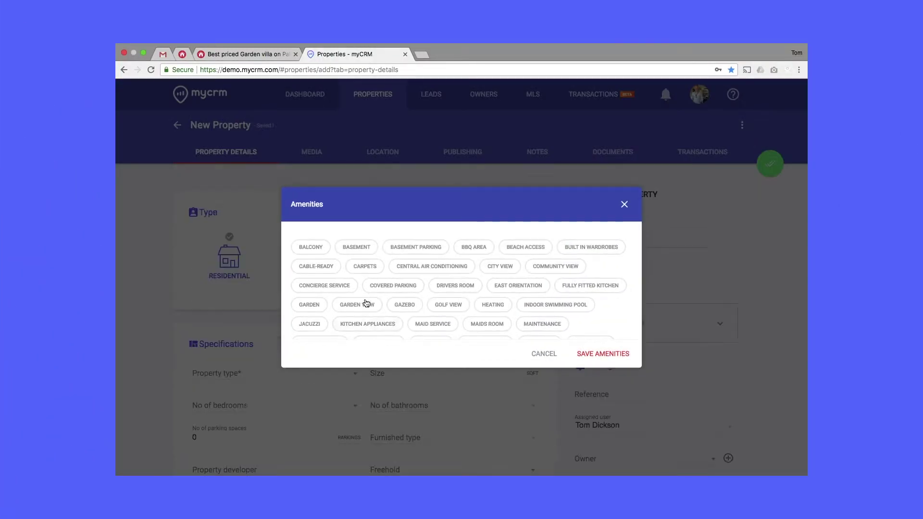
pyautogui.click(365, 266)
pyautogui.click(393, 286)
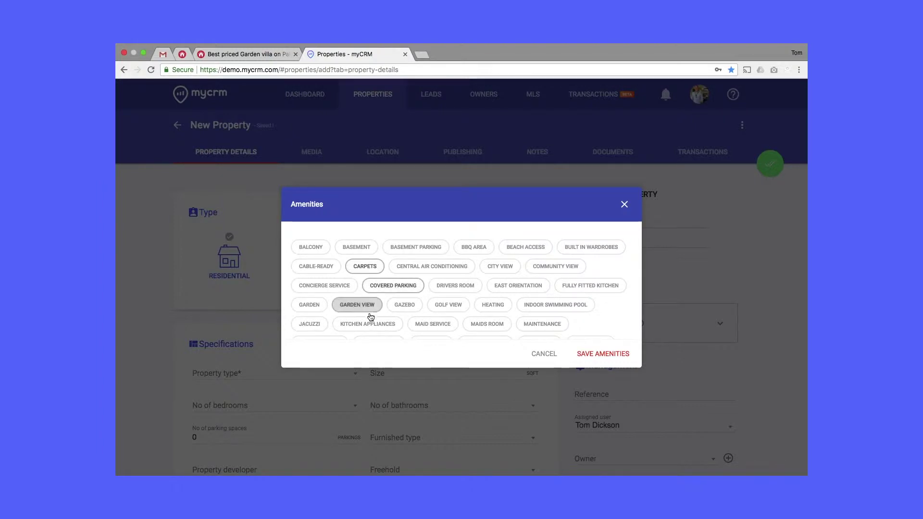
pyautogui.scroll(-4, 373, 323)
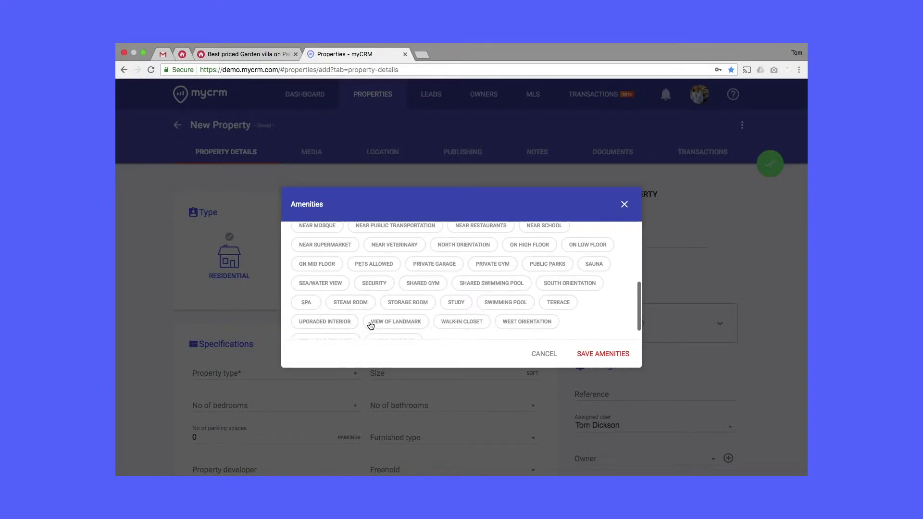
pyautogui.click(375, 265)
pyautogui.click(374, 284)
pyautogui.click(407, 302)
pyautogui.click(423, 284)
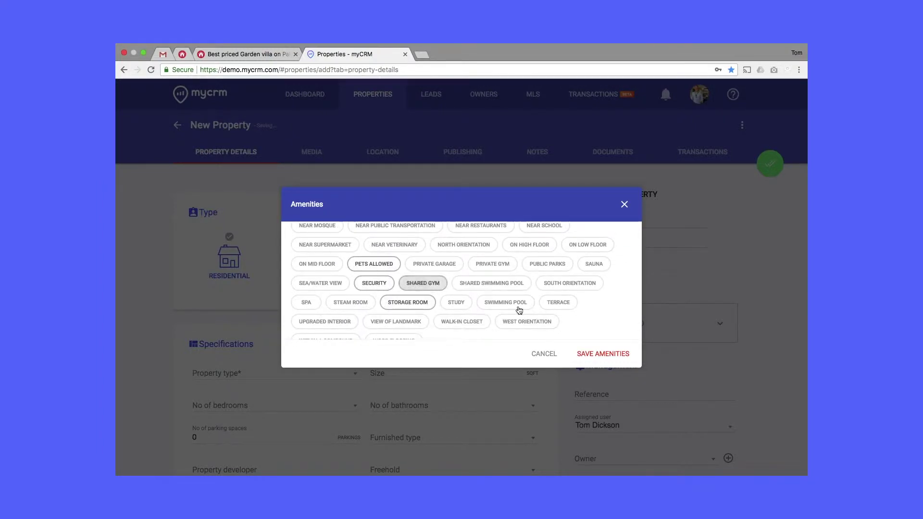
pyautogui.click(607, 354)
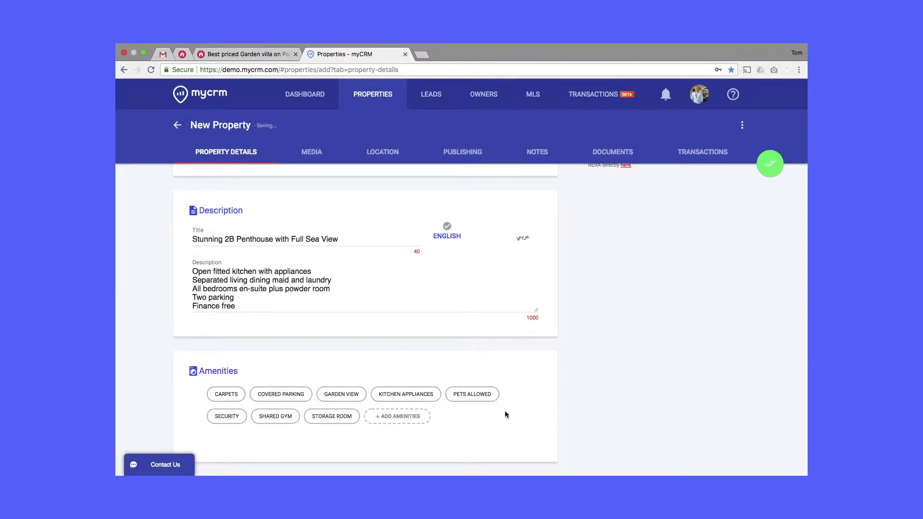
# Check the information hint beside the listing's Quality Score
pyautogui.moveTo(485, 399)
pyautogui.scroll(15, 570, 296)
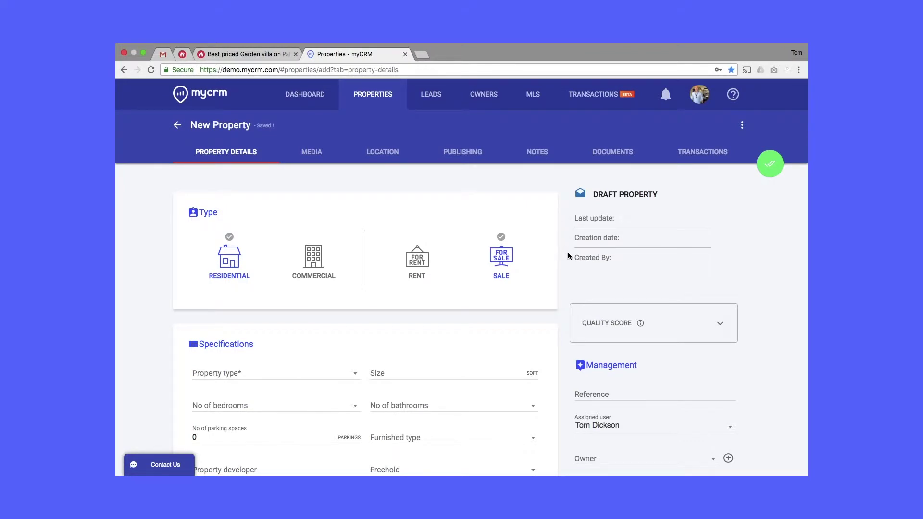
pyautogui.moveTo(639, 322)
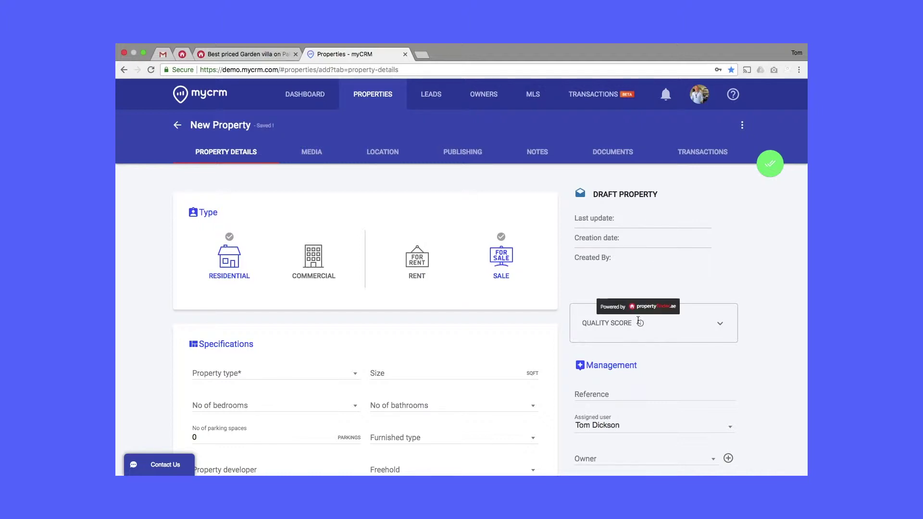
# Paste the RERA listing number into the property permit section and validate it automatically
pyautogui.scroll(-5, 641, 332)
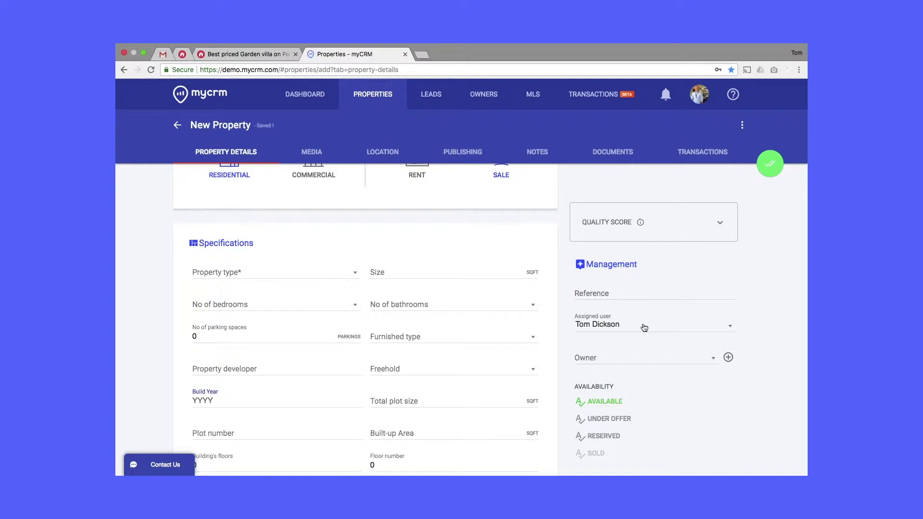
pyautogui.scroll(-7, 726, 388)
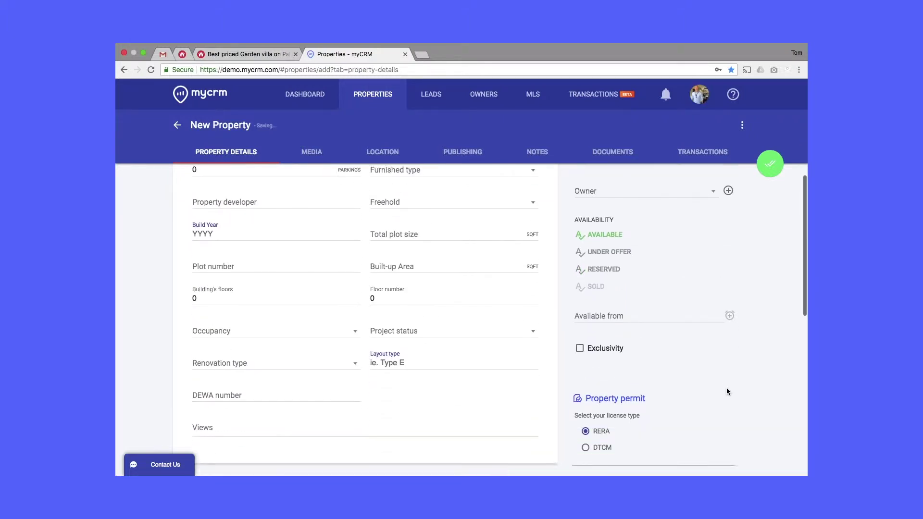
pyautogui.click(670, 369)
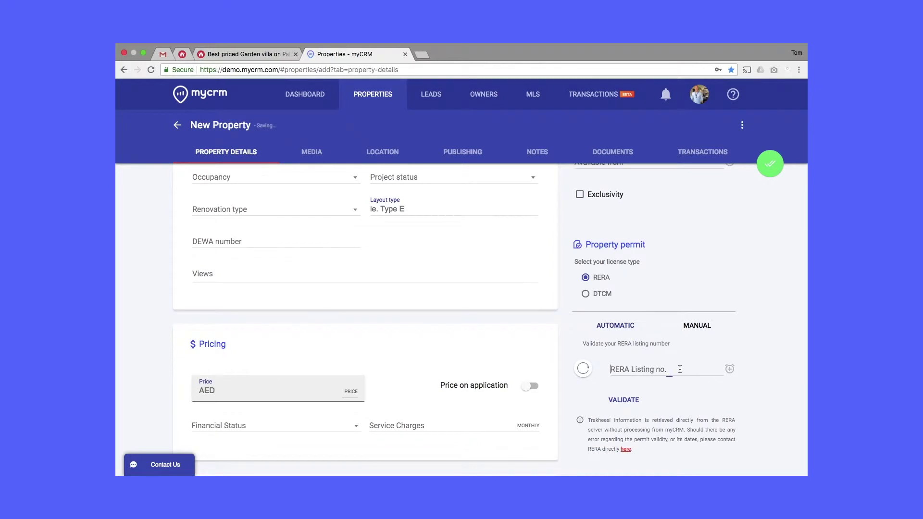
pyautogui.press('super+v')
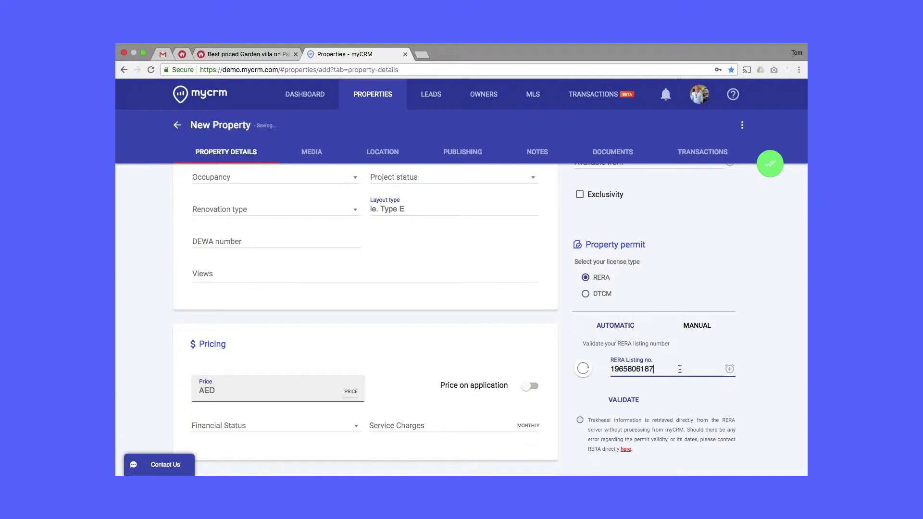
pyautogui.click(630, 399)
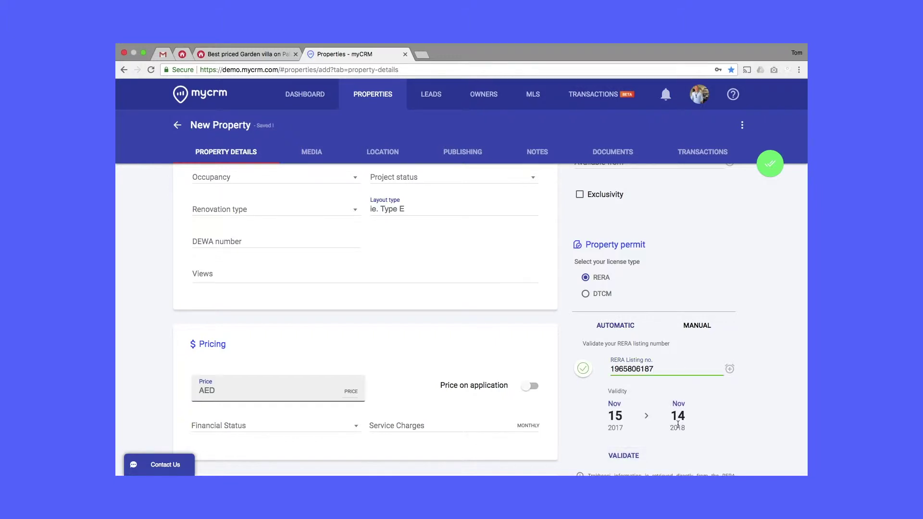
pyautogui.scroll(-3, 678, 424)
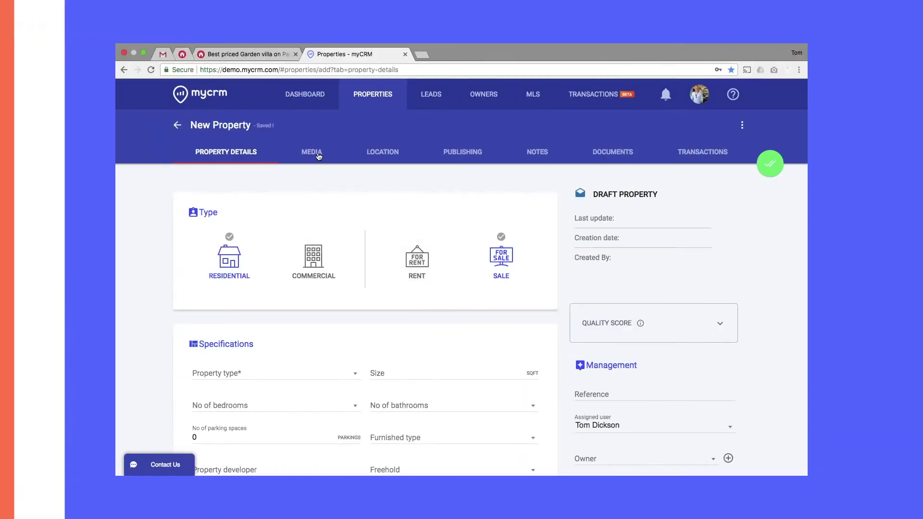
# Upload all ten JPG photos from the Palm villa folder to the listing's media
pyautogui.click(319, 156)
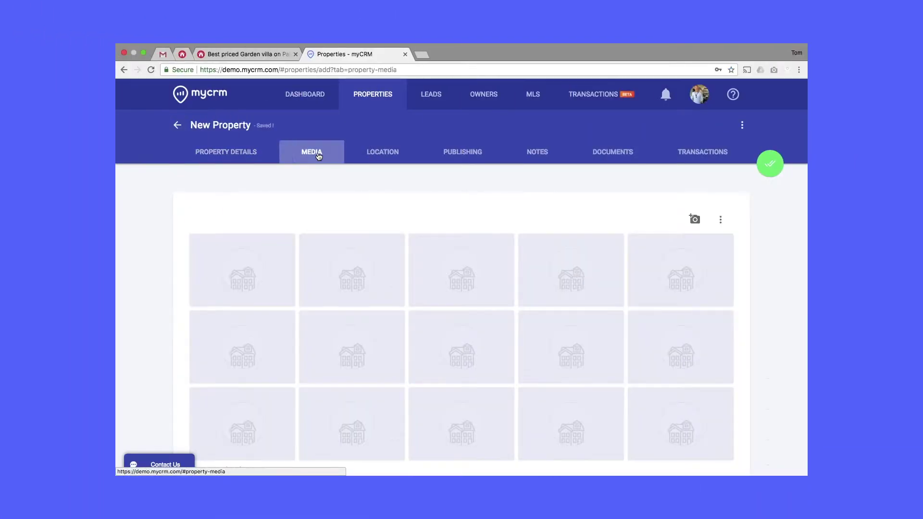
pyautogui.click(694, 219)
pyautogui.click(445, 78)
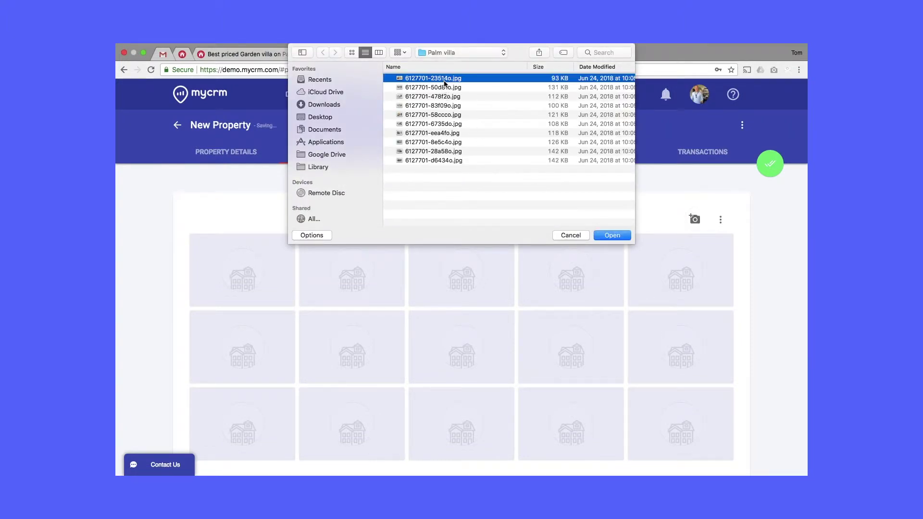
pyautogui.hotkey('shift', 'Down')
pyautogui.hotkey('shift', 'Down')
pyautogui.hotkey('shift', 'Down')
pyautogui.hotkey('shift', 'Down')
pyautogui.hotkey('shift', 'Down')
pyautogui.hotkey('shift', 'Down')
pyautogui.hotkey('shift', 'Down')
pyautogui.hotkey('shift', 'Down')
pyautogui.hotkey('shift', 'Down')
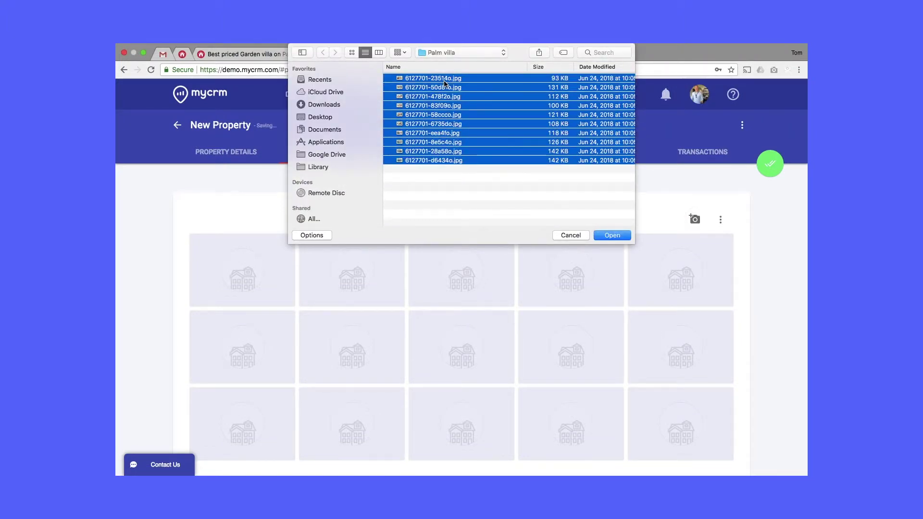
pyautogui.press('Return')
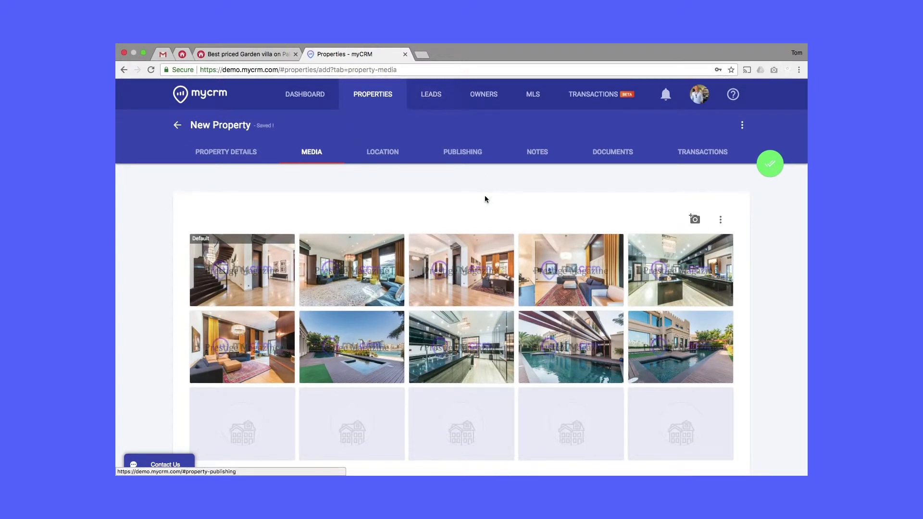
# Reorder the photos so the pool with lawn is first, the kitchen island third and the villa exterior with pool sixth
pyautogui.moveTo(352, 347); pyautogui.dragTo(248, 277)
pyautogui.moveTo(279, 379); pyautogui.dragTo(481, 298)
pyautogui.moveTo(681, 347); pyautogui.dragTo(274, 343)
# Enter "360 tour link, for example" as the listing's video link
pyautogui.scroll(-2, 297, 322)
pyautogui.click(238, 420)
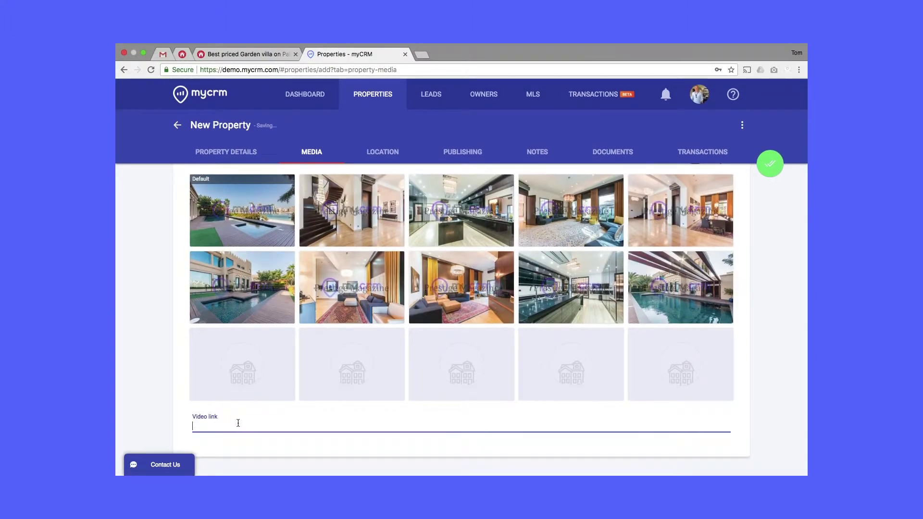
pyautogui.write('360 tour link, for exam')
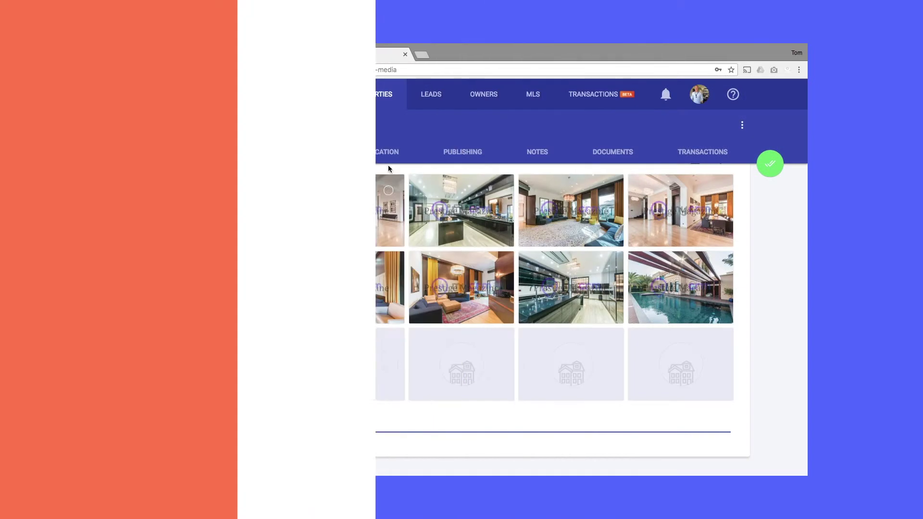
pyautogui.write('ple')
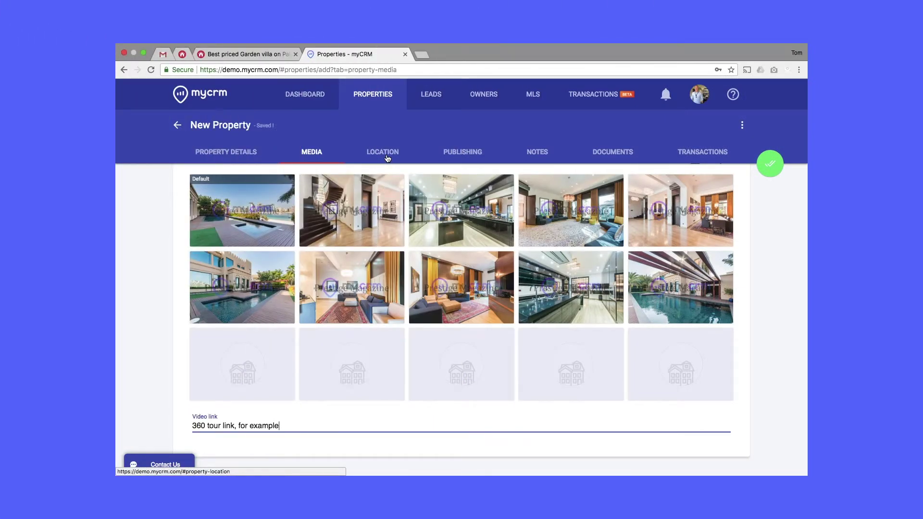
# Set the property location to Sadaf 6, Sadaf, Jumeirah Beach Residence, Dubai
pyautogui.click(387, 159)
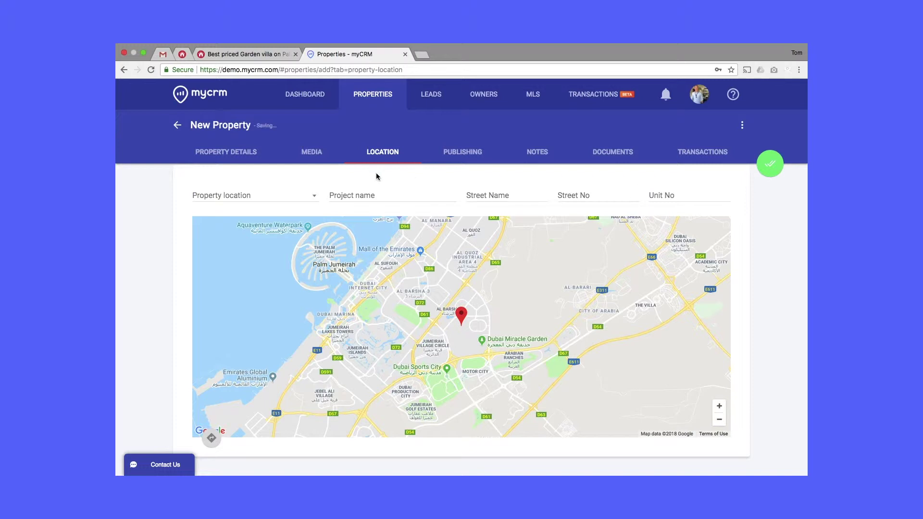
pyautogui.click(294, 205)
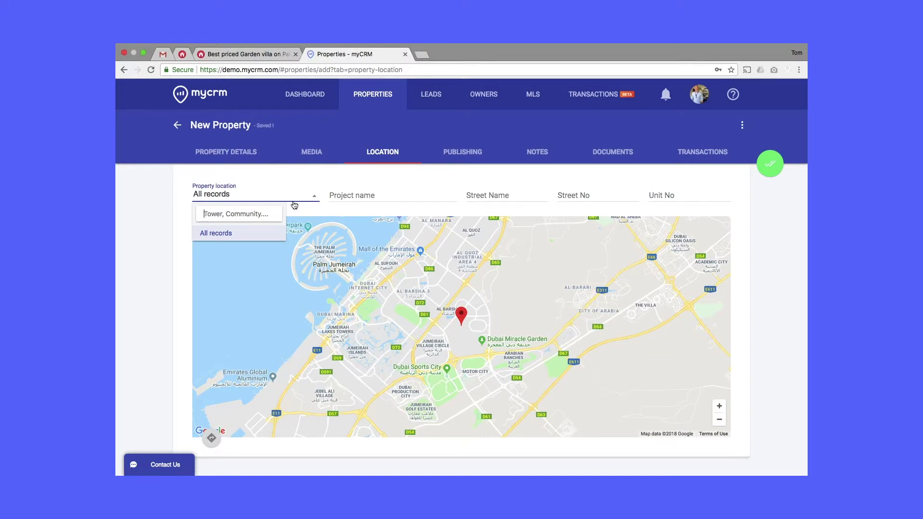
pyautogui.write('sadaf')
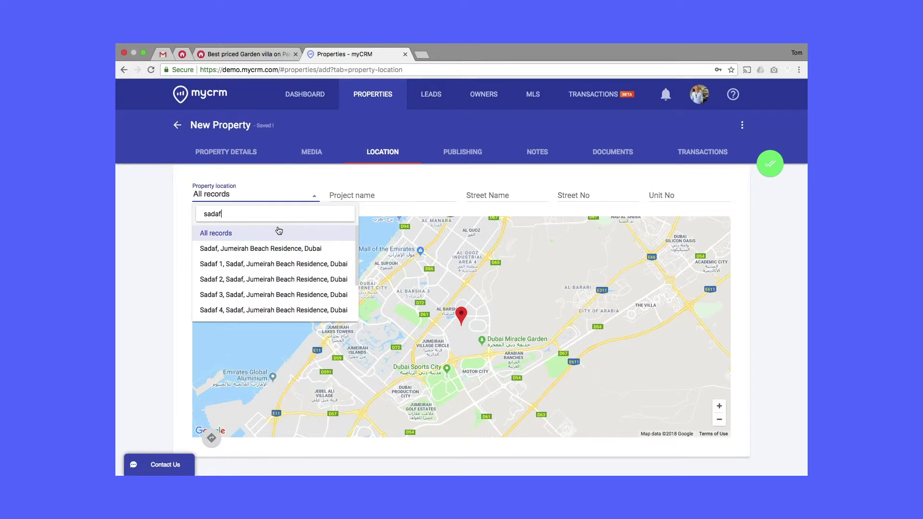
pyautogui.scroll(-2, 260, 295)
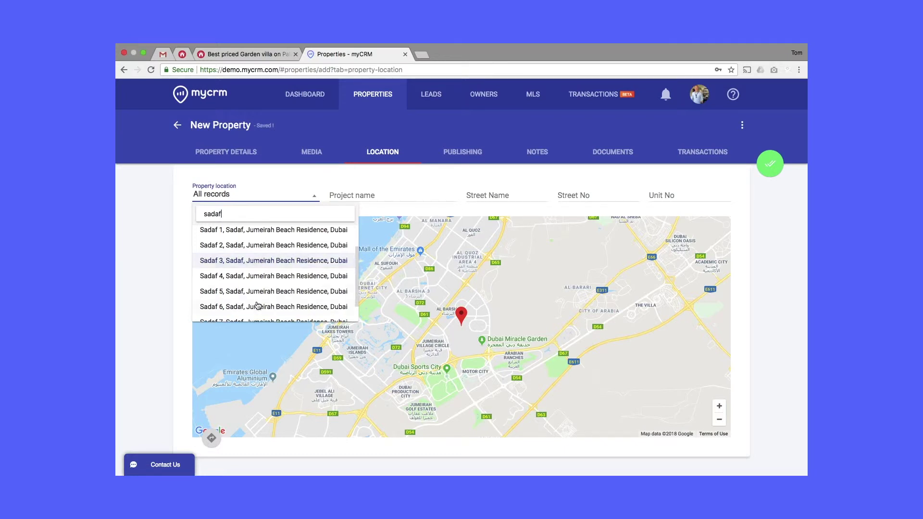
pyautogui.click(257, 305)
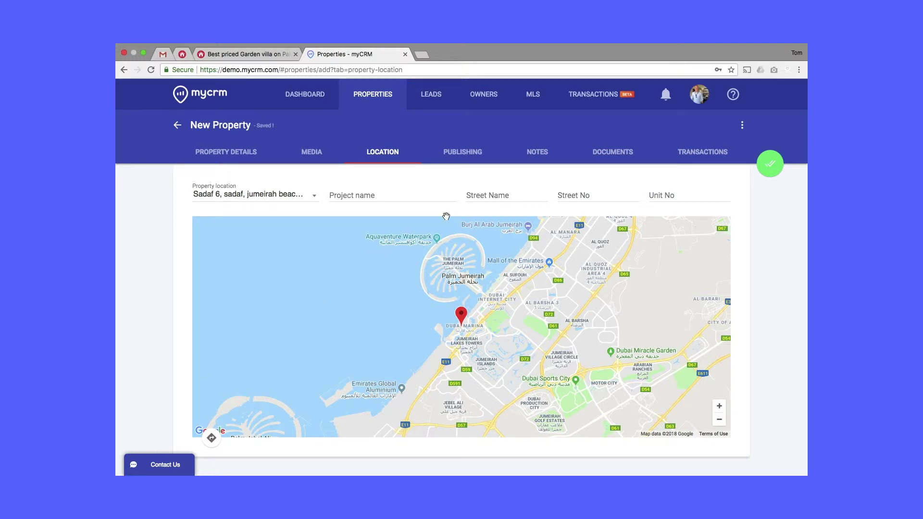
# Enter 123 as the property's unit number in the location details
pyautogui.click(664, 199)
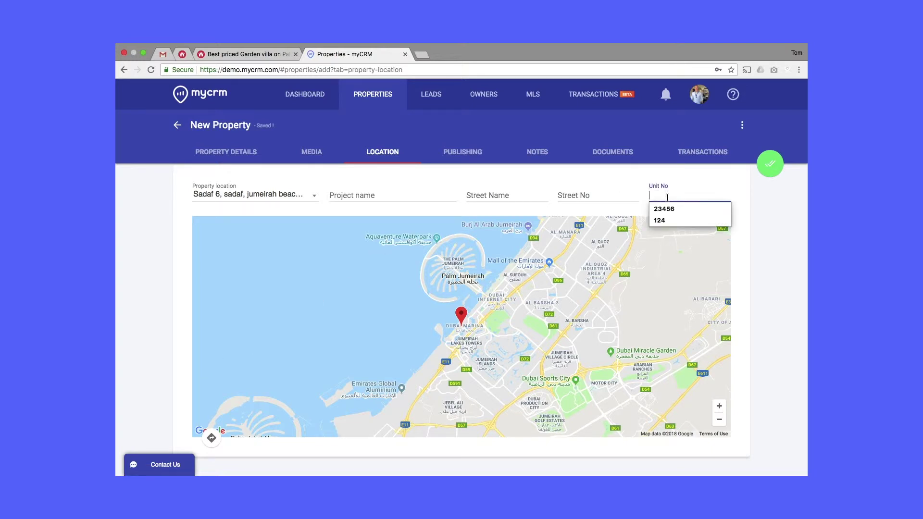
pyautogui.write('123')
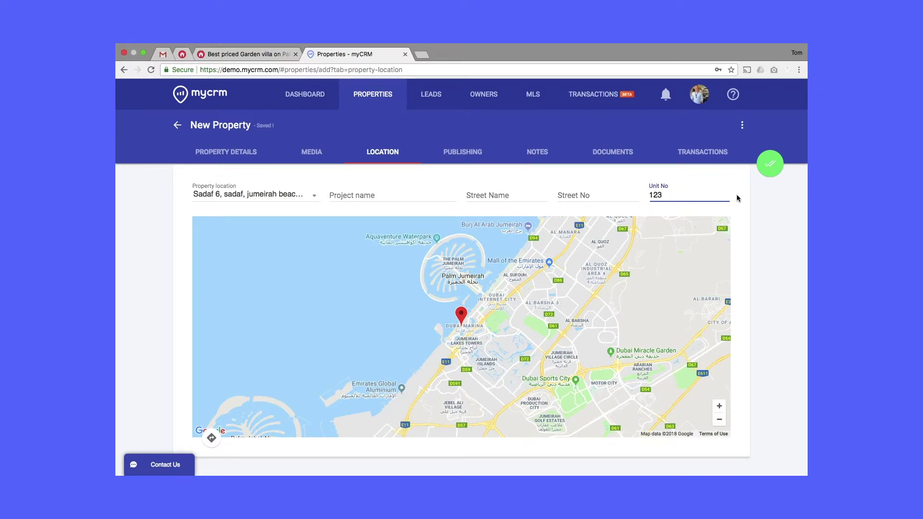
pyautogui.click(737, 198)
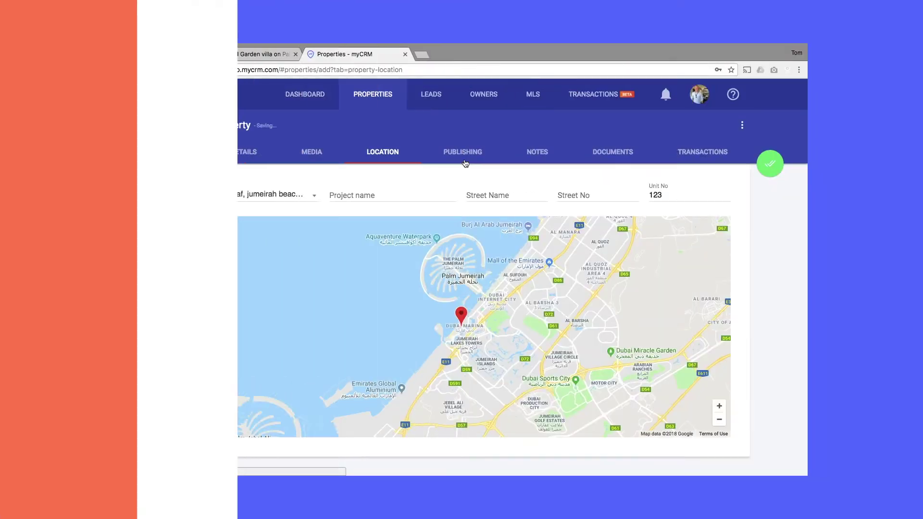
# Switch off Dubizzle among the listing's publishing portals and switch it back on
pyautogui.click(464, 153)
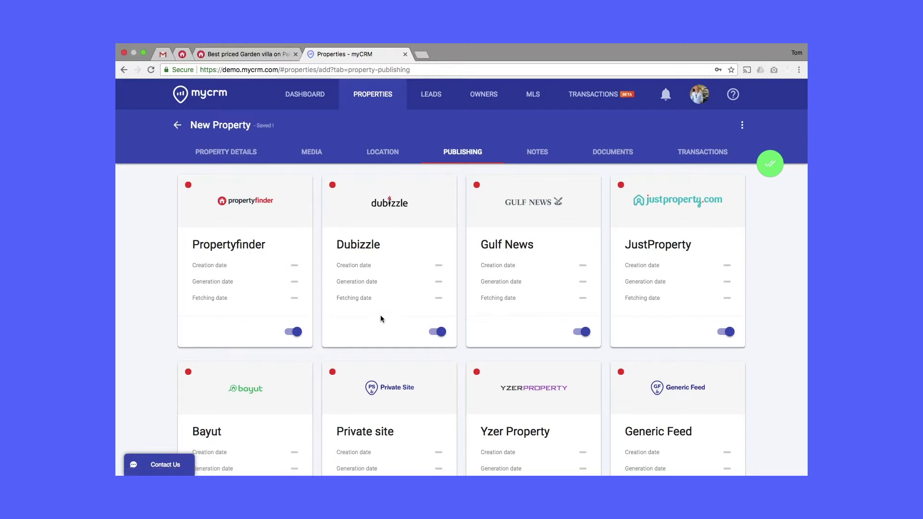
pyautogui.click(438, 332)
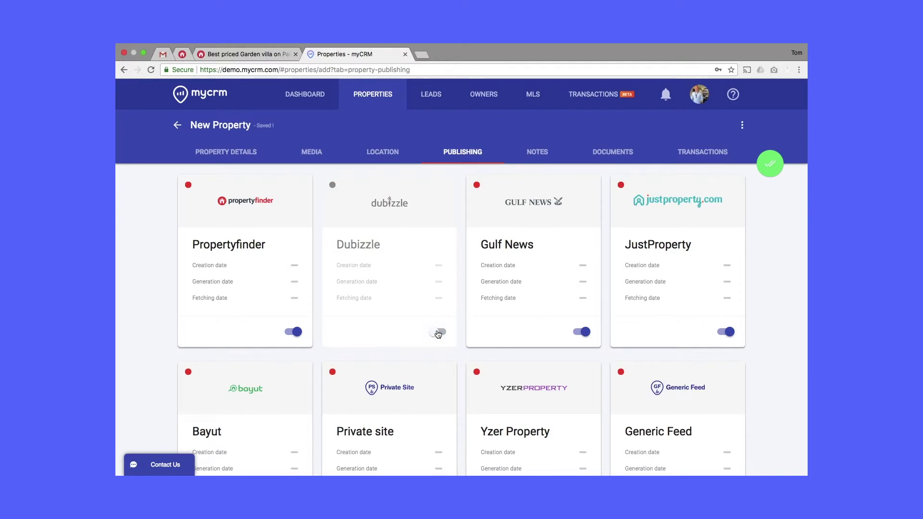
pyautogui.click(438, 333)
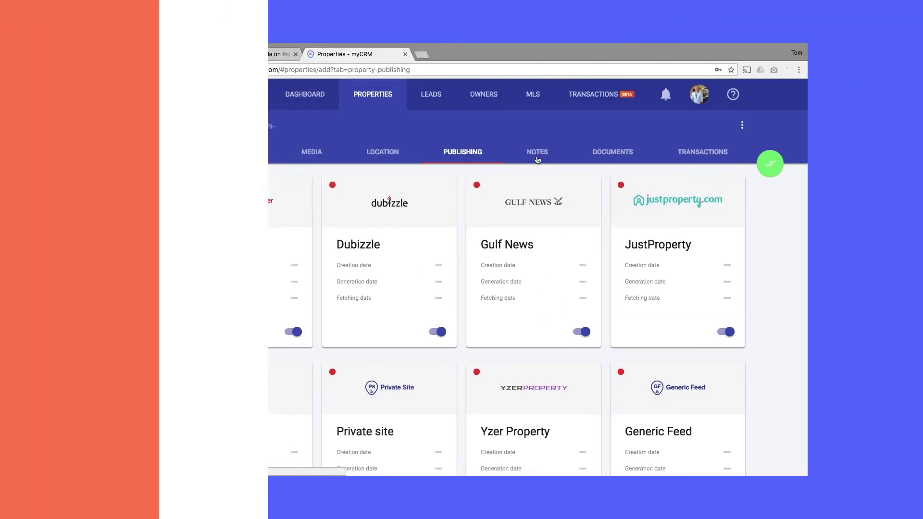
# Add a note reading "New note" to the property
pyautogui.click(537, 153)
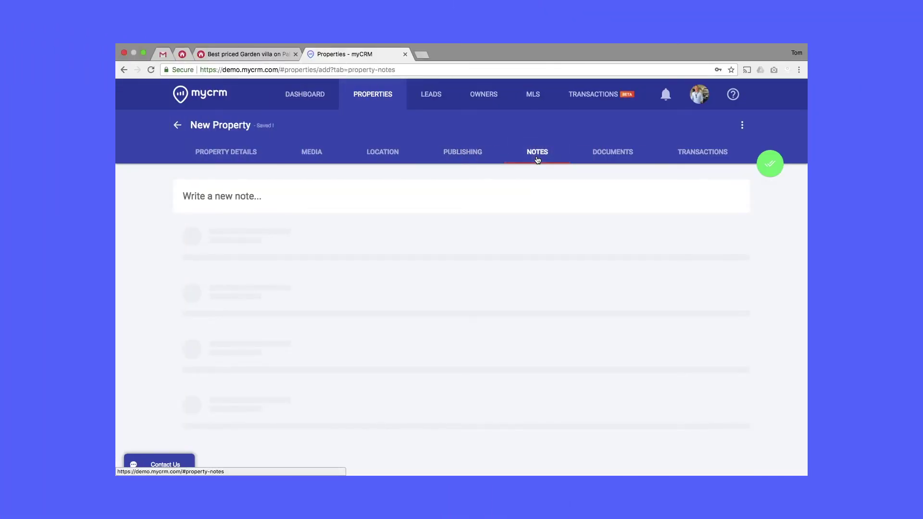
pyautogui.click(448, 194)
pyautogui.write('New note')
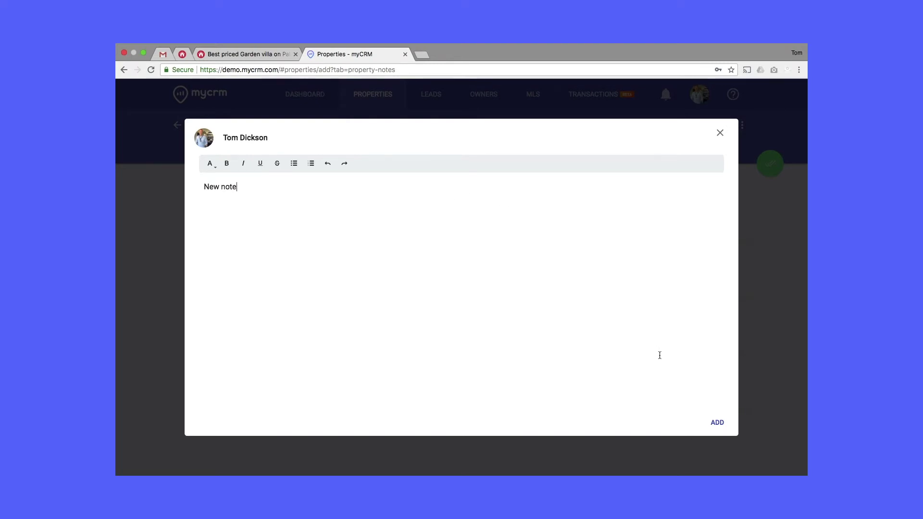
pyautogui.click(717, 421)
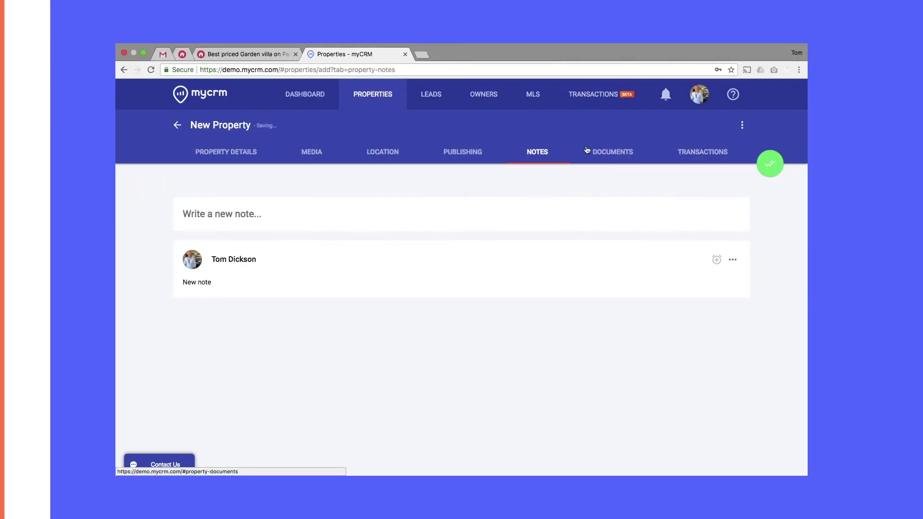
# Upload the four JPG files from 6127701-58ccco.jpg through 6127701-8e5c4o.jpg in the Palm villa folder as property documents
pyautogui.click(602, 153)
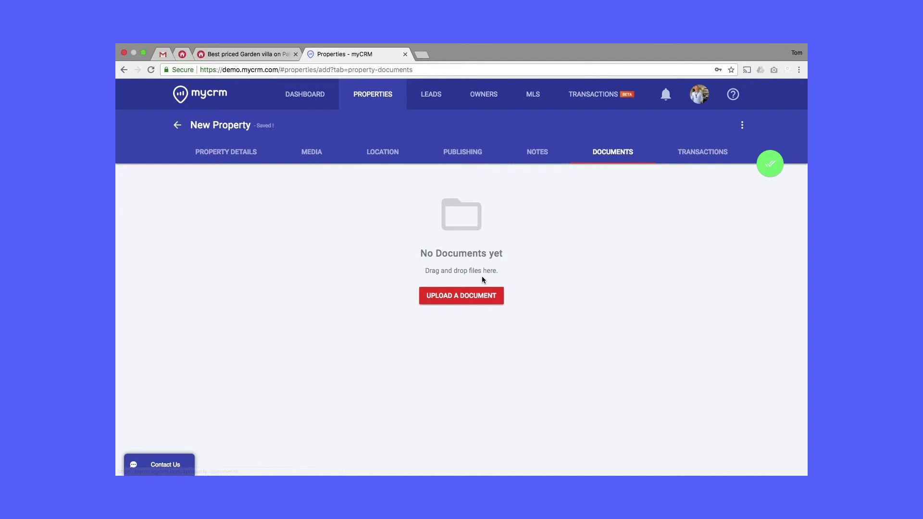
pyautogui.click(471, 296)
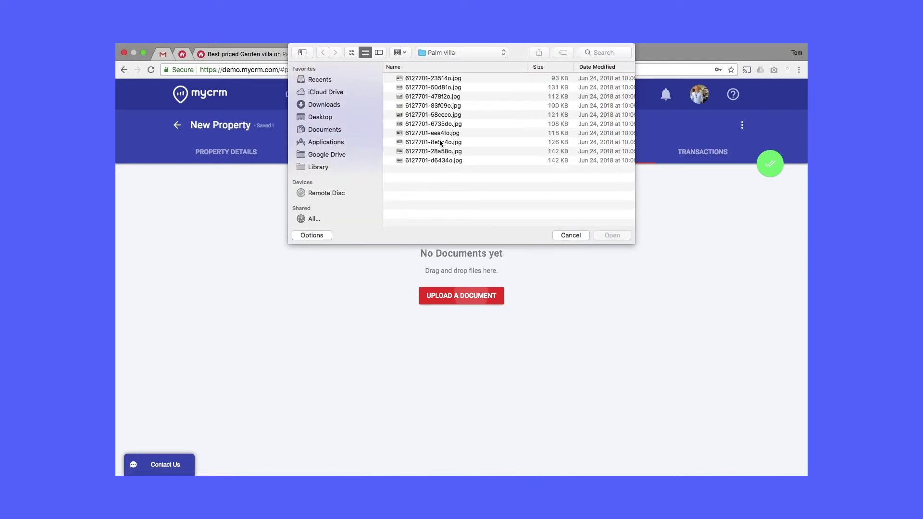
pyautogui.click(441, 115)
pyautogui.hotkey('shift', 'Down')
pyautogui.hotkey('shift', 'Down')
pyautogui.hotkey('shift', 'Down')
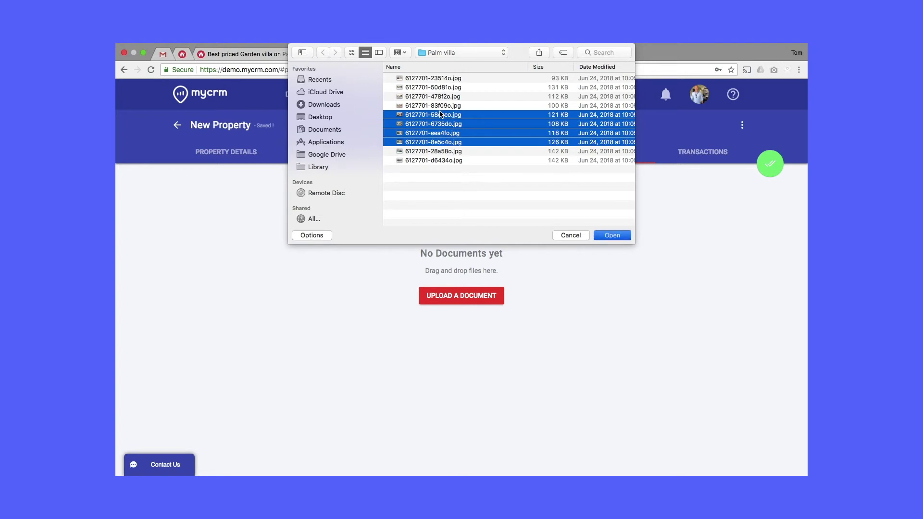
pyautogui.press('Return')
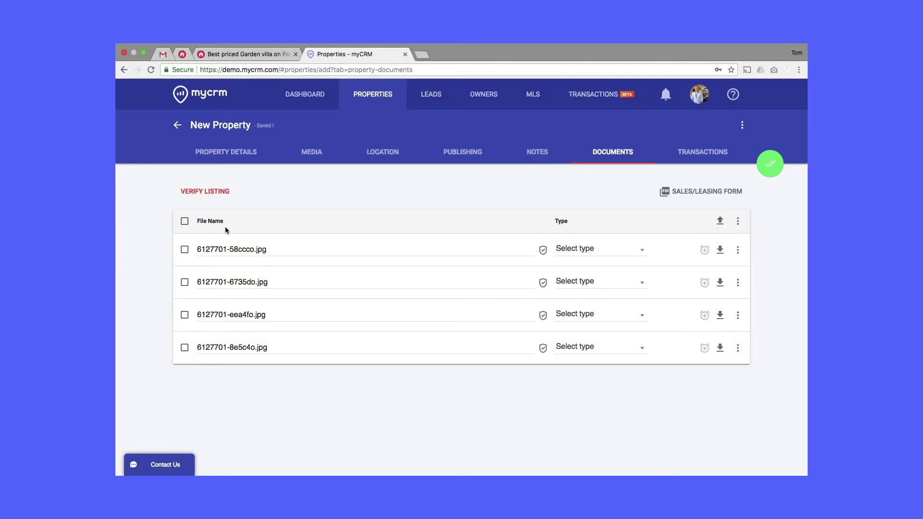
# Rename the first uploaded document "Title deed for 123 Sadaf 6" and set its type to Title Deed
pyautogui.tripleClick(226, 249)
pyautogui.write('Tit')
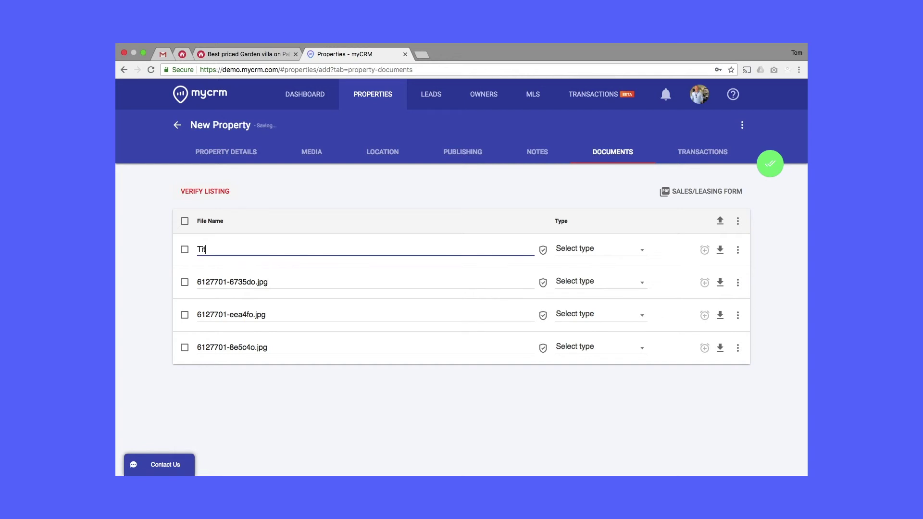
pyautogui.write('le deed for 123 Sadaf ')
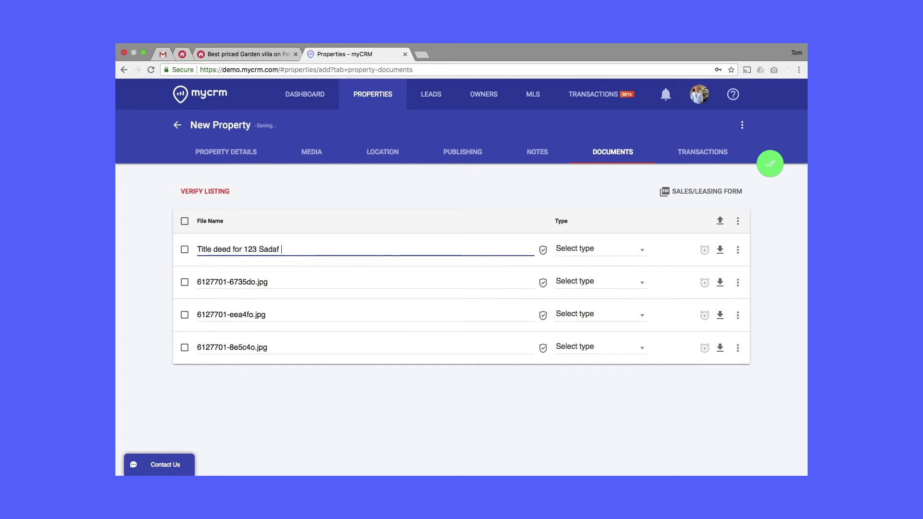
pyautogui.write('6')
pyautogui.click(572, 248)
pyautogui.write('tit')
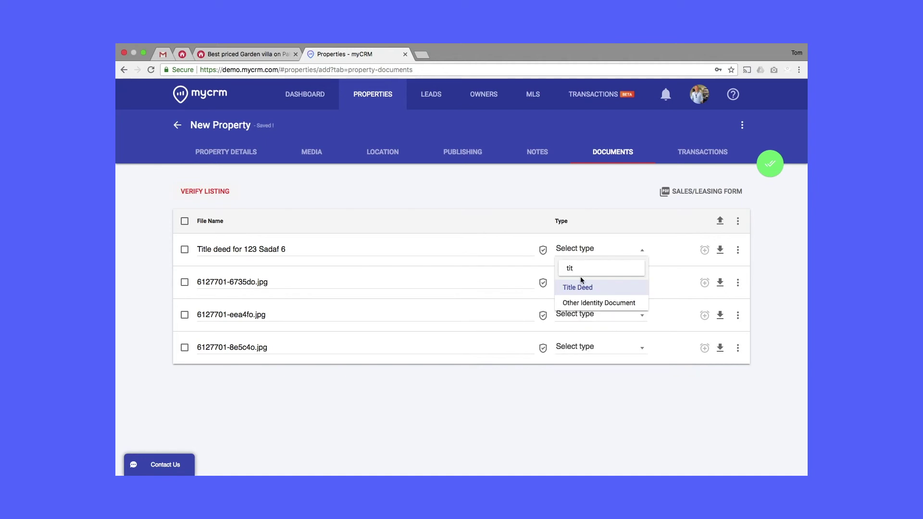
pyautogui.click(580, 285)
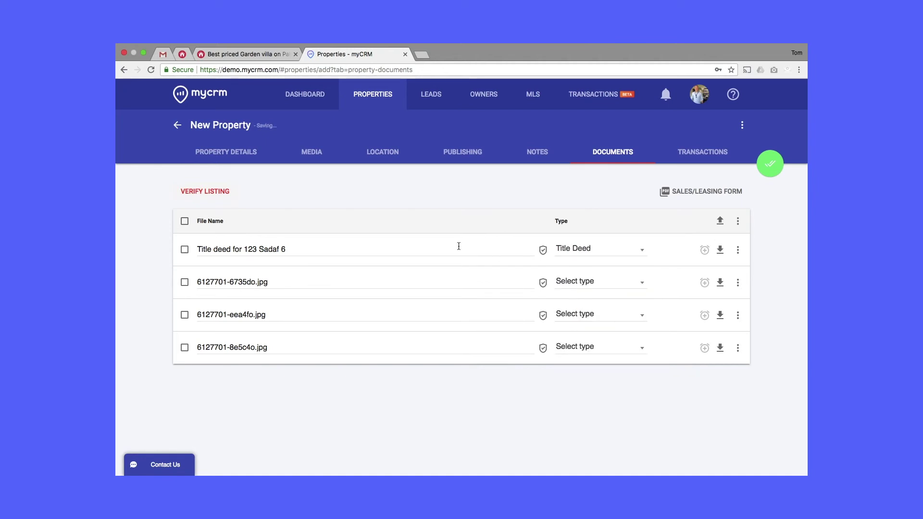
# Select all four uploaded documents and bring up the listing's publish option
pyautogui.click(185, 221)
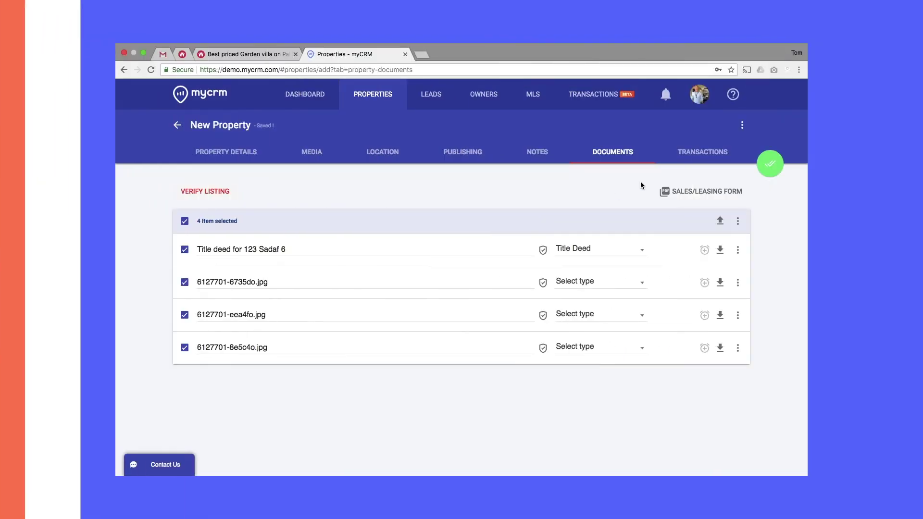
pyautogui.moveTo(767, 171)
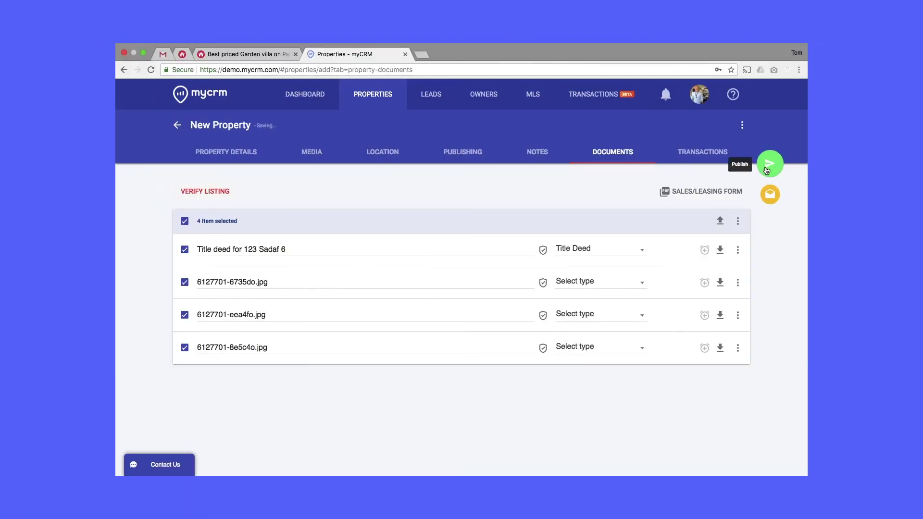